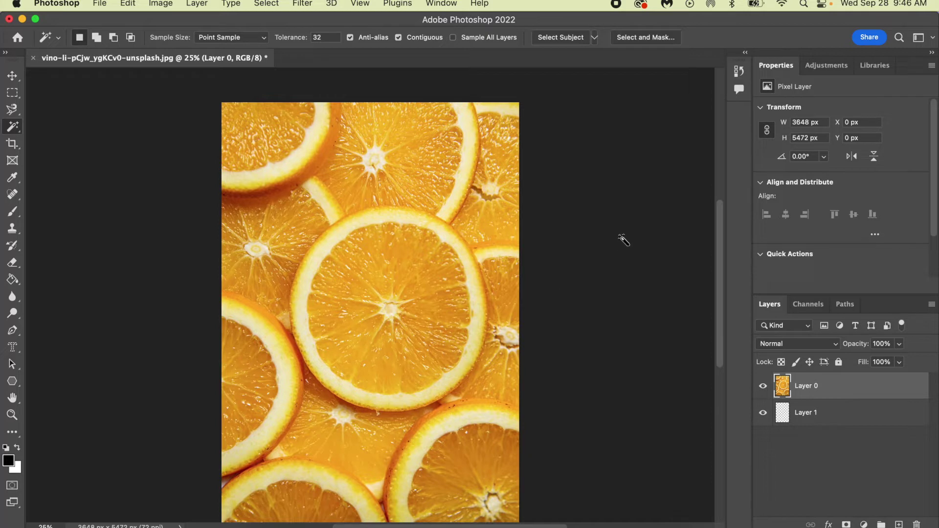
Draw a rectangular marquee selection around the central orange slice
scroll(624, 240, "down", 2)
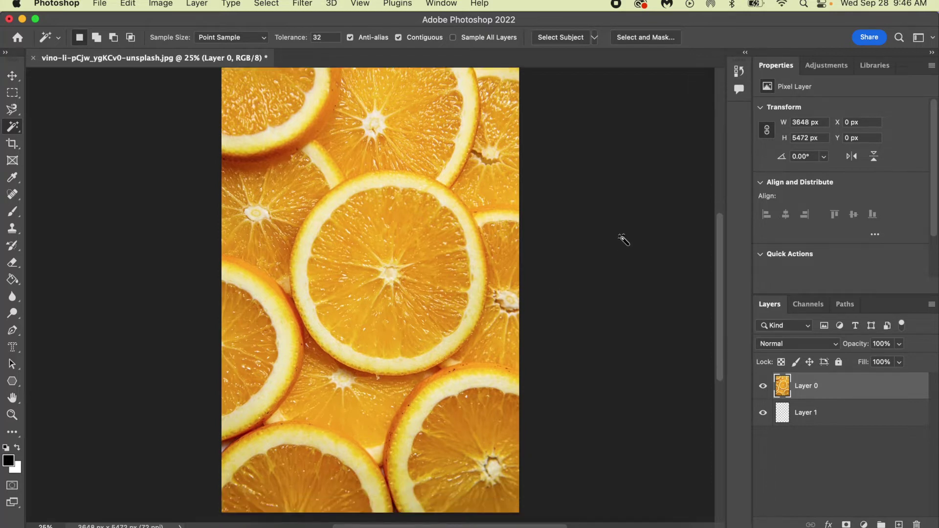
left_click(11, 97)
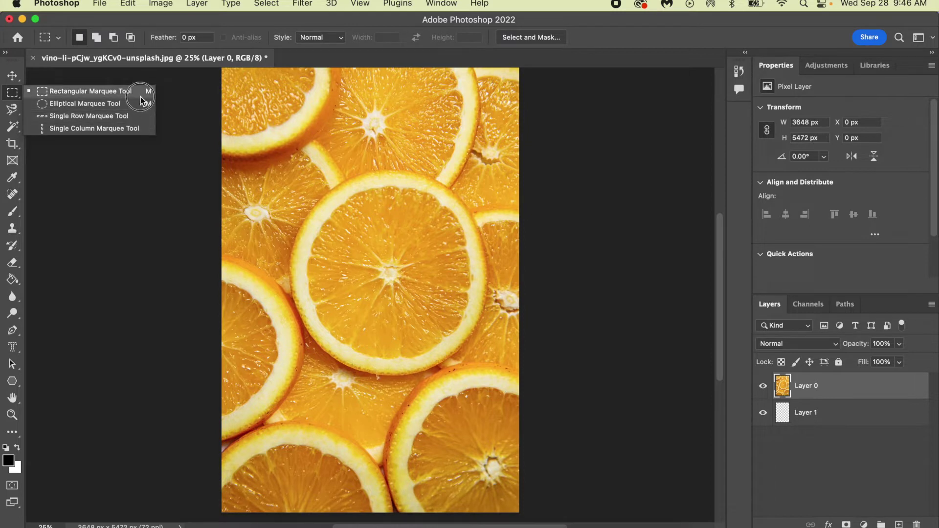
left_click(142, 91)
left_click_drag(273, 157, 501, 395)
Trial-move the selected rectangle up-left with the Move tool, then undo and deselect
left_click(12, 75)
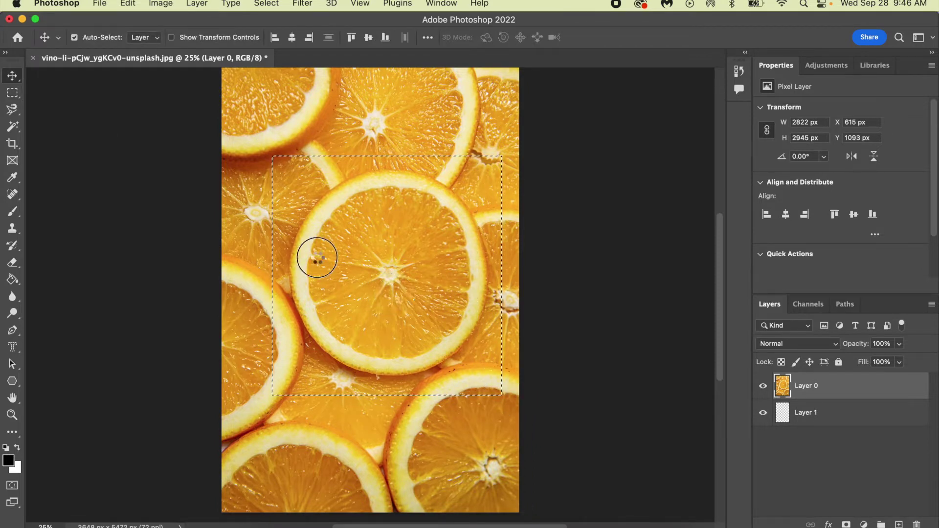
left_click_drag(315, 256, 403, 285)
key("super+z")
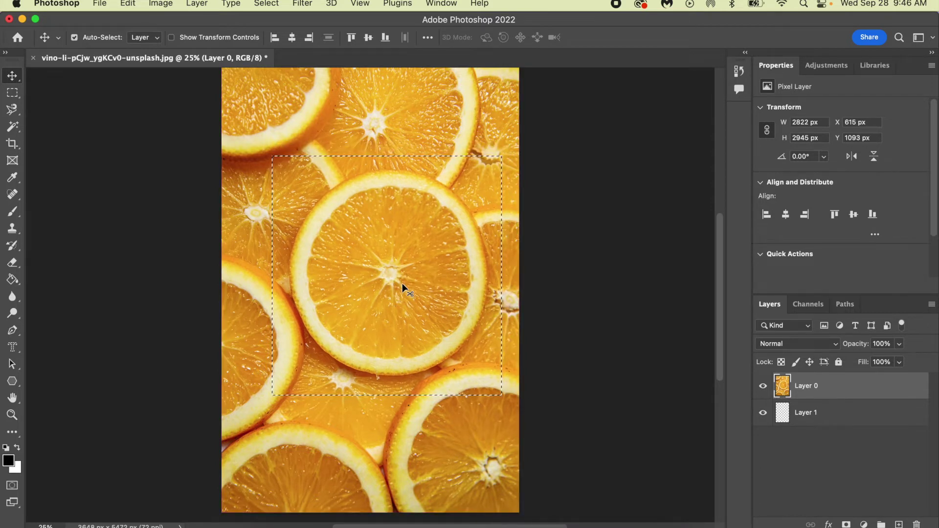
key("super+d")
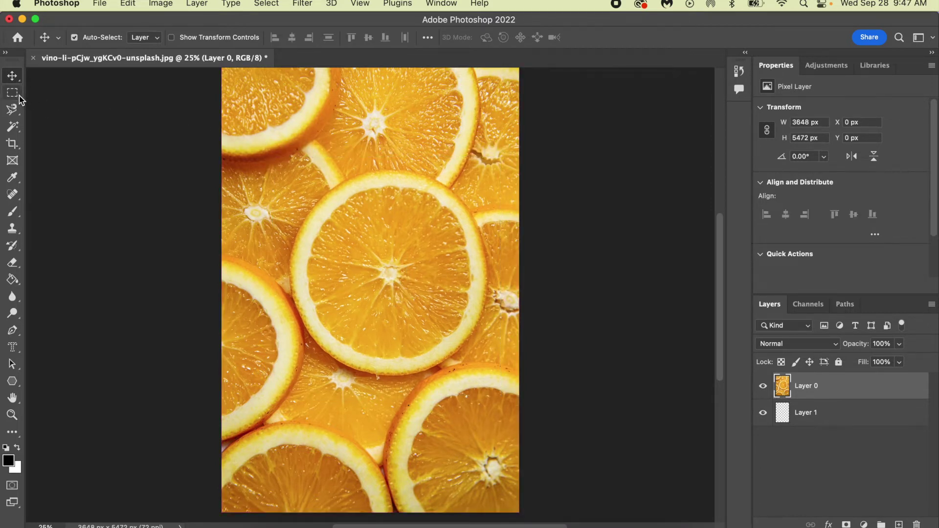
left_click(13, 93)
Select the central slice with an elliptical marquee and drag it with the Move tool
left_click(73, 103)
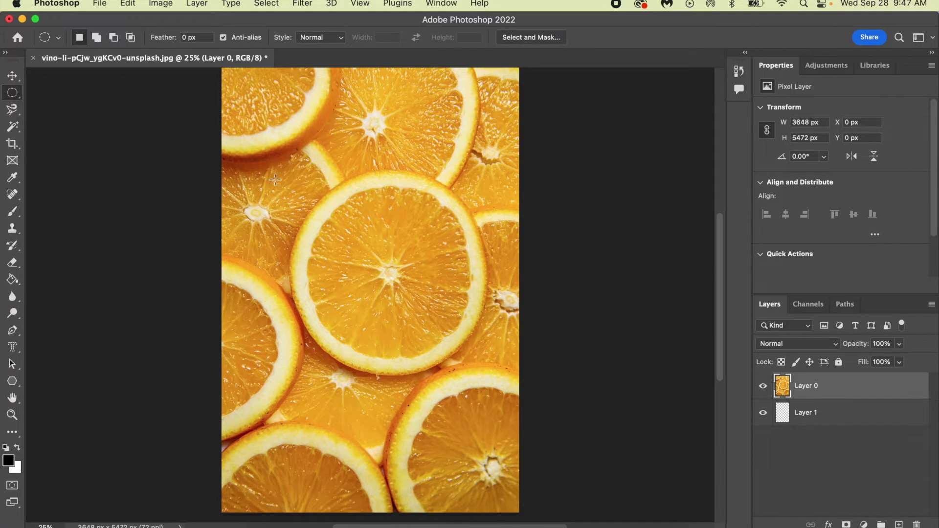
left_click_drag(294, 184, 489, 377)
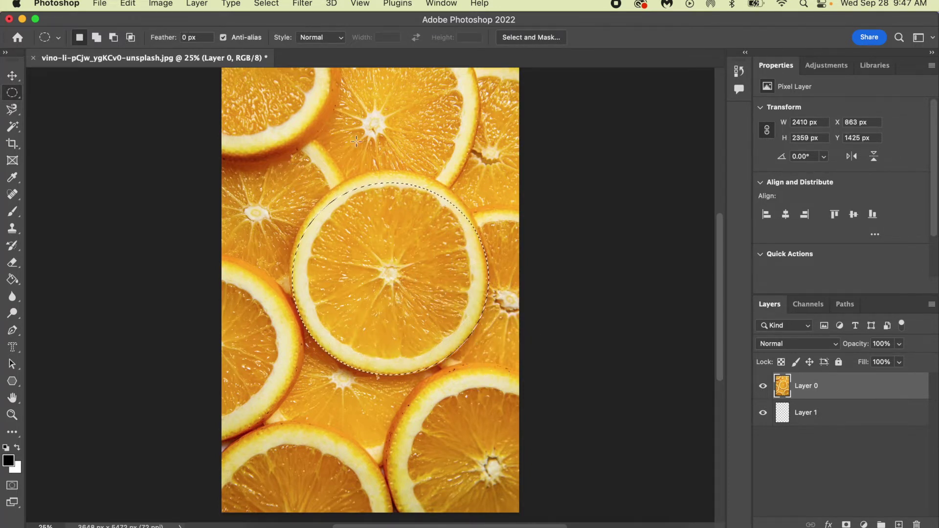
left_click(12, 75)
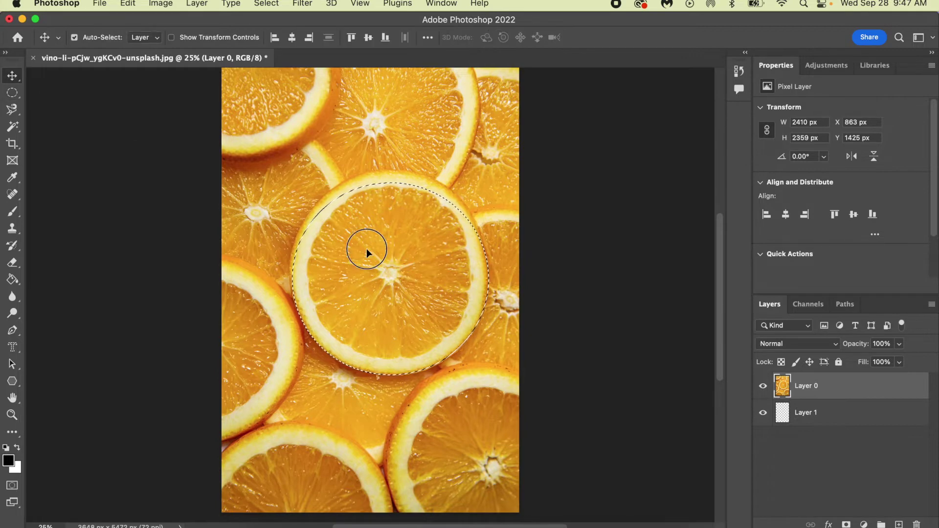
left_click_drag(366, 249, 383, 168)
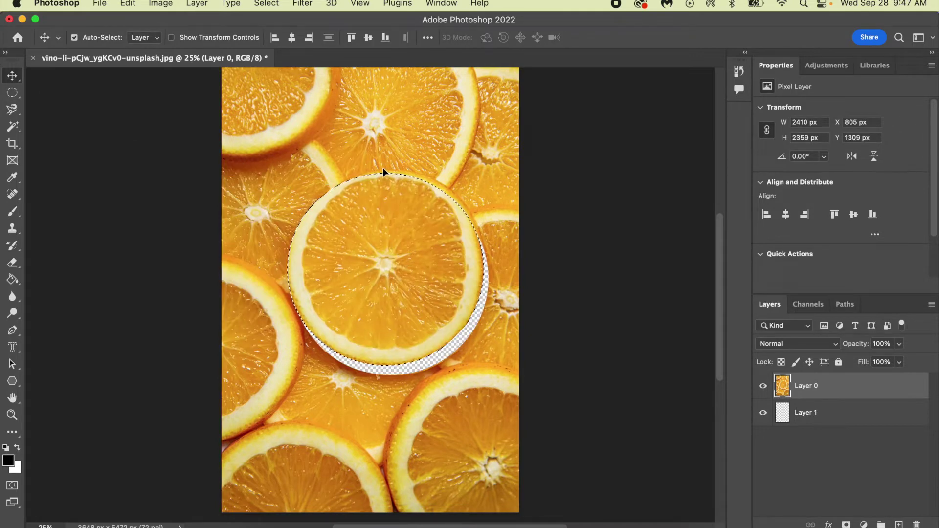
Undo the slice move and clear the elliptical selection
key("super+z")
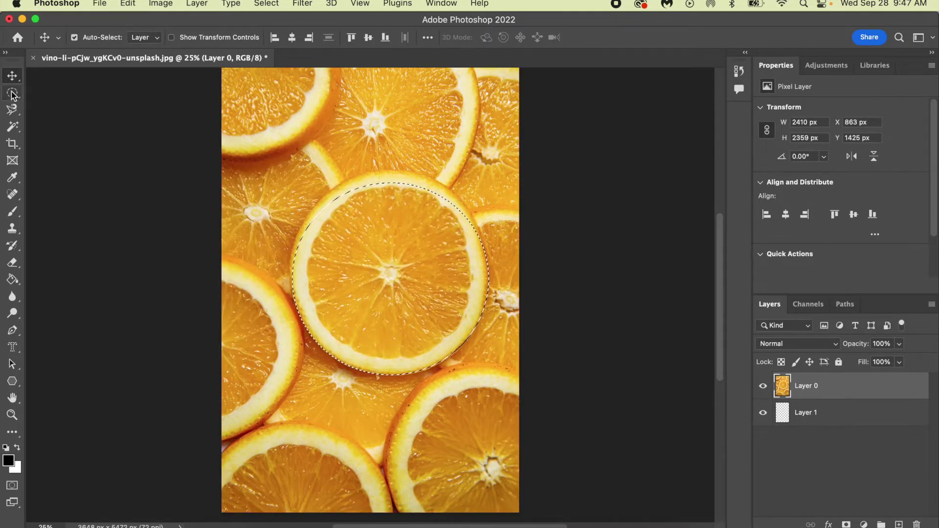
left_click(11, 95)
key("super+d")
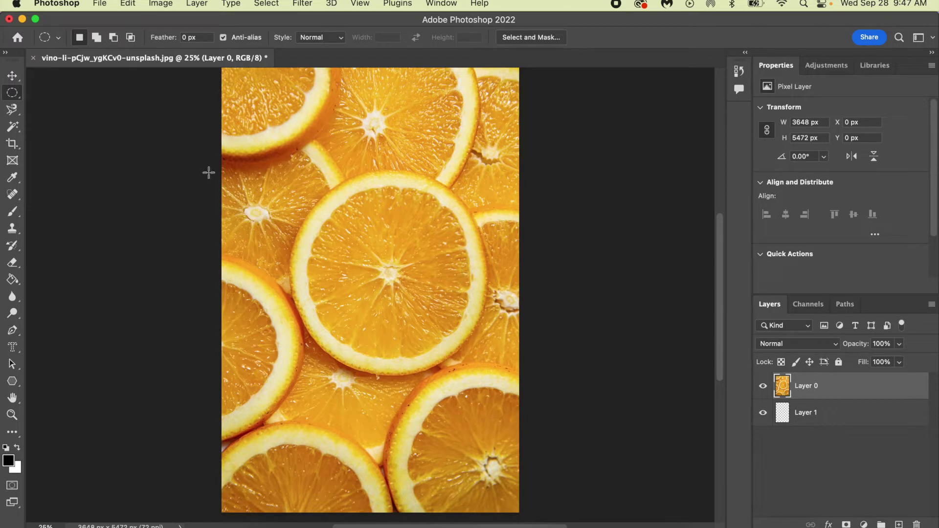
Draw a rectangular marquee around the central slice, then choose the freehand Lasso Tool
left_click_drag(11, 94, 44, 93)
left_click_drag(247, 148, 506, 413)
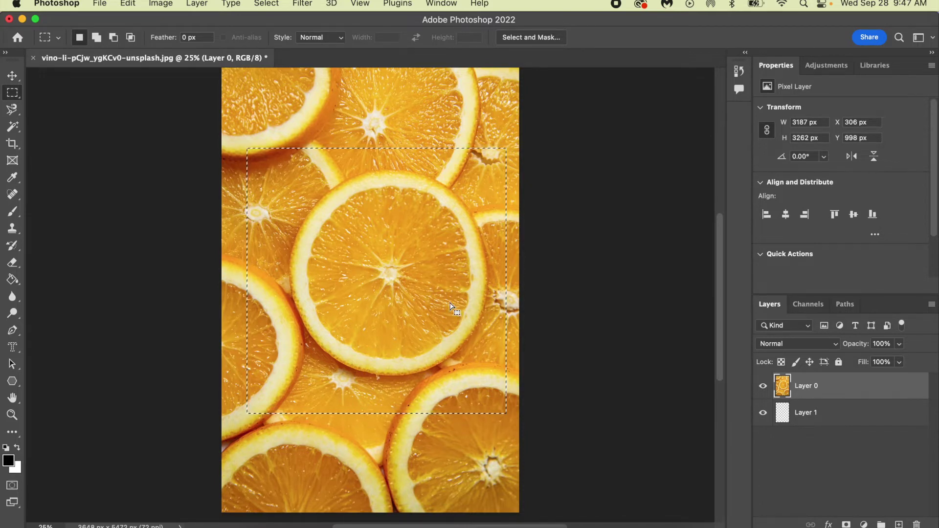
left_click(12, 111)
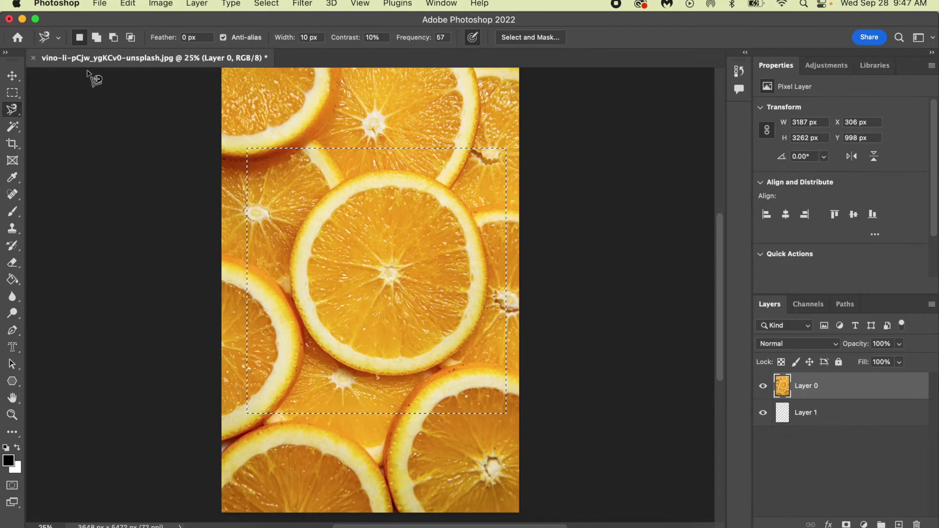
left_click(13, 112)
left_click_drag(13, 112, 48, 114)
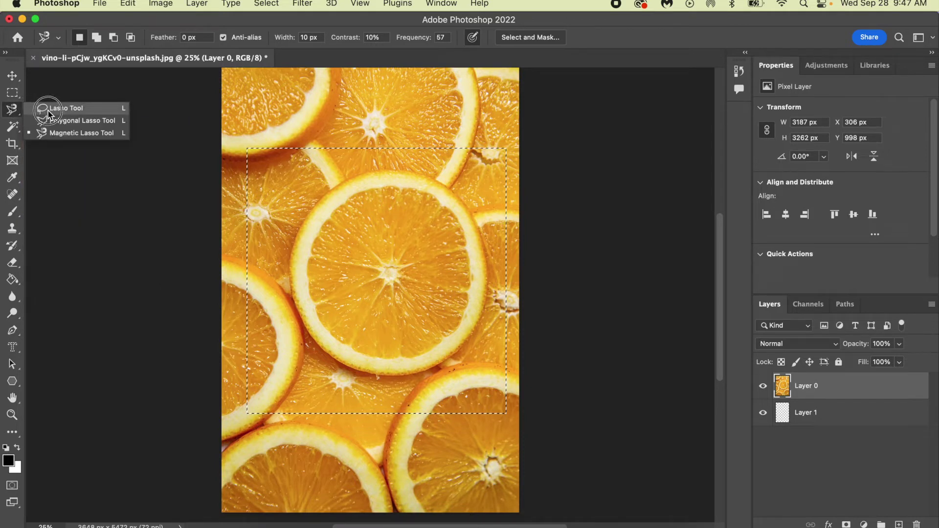
mouse_move(48, 114)
left_mouse_down()
mouse_move(60, 125)
mouse_move(92, 127)
mouse_move(92, 136)
mouse_move(86, 108)
left_mouse_up()
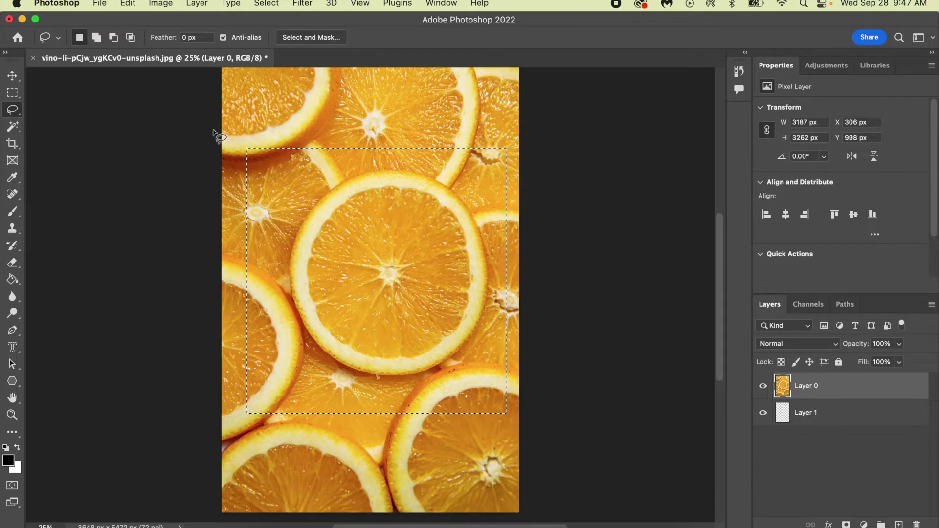
Loop a loose freehand lasso around the centre slice, clear it, and choose Magnetic Lasso
left_click(299, 123)
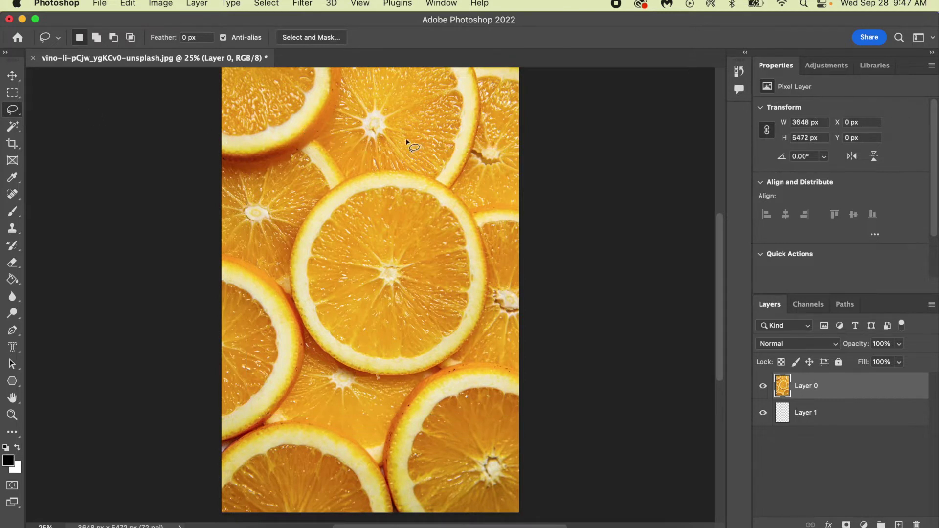
mouse_move(413, 158)
left_mouse_down()
mouse_move(352, 153)
mouse_move(298, 175)
mouse_move(259, 225)
mouse_move(250, 330)
mouse_move(368, 406)
mouse_move(508, 342)
mouse_move(478, 231)
mouse_move(440, 160)
mouse_move(415, 157)
left_mouse_up()
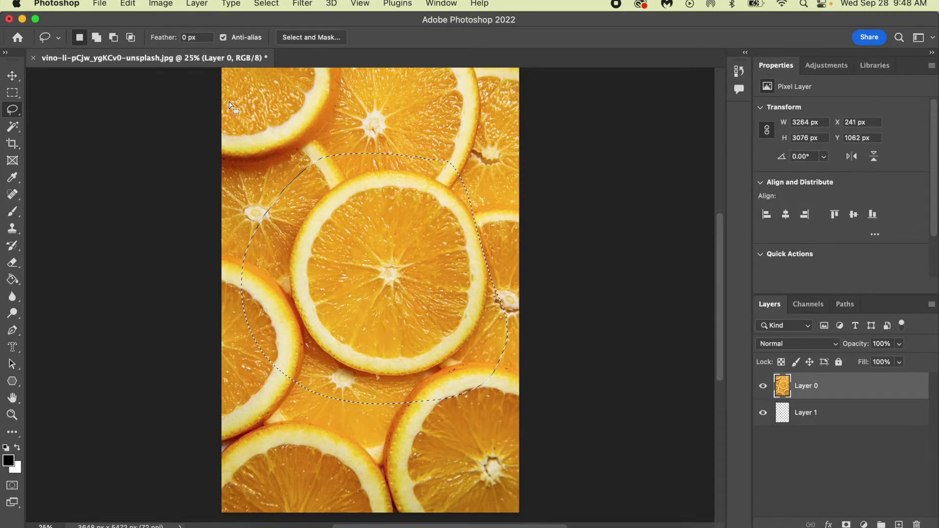
key("super+d")
left_click_drag(13, 110, 47, 133)
Close a Magnetic Lasso outline around the centre slice, trial-move it up-left, and undo
left_click(346, 179)
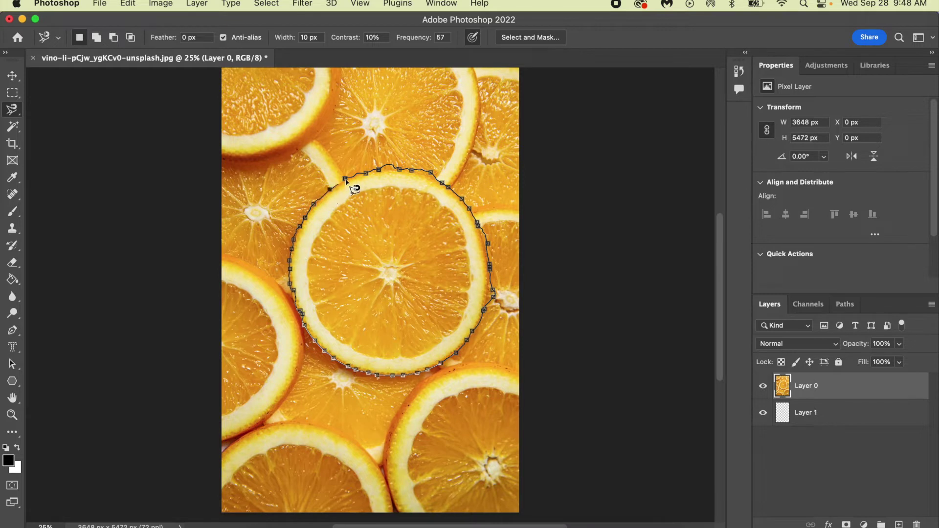
left_click(346, 180)
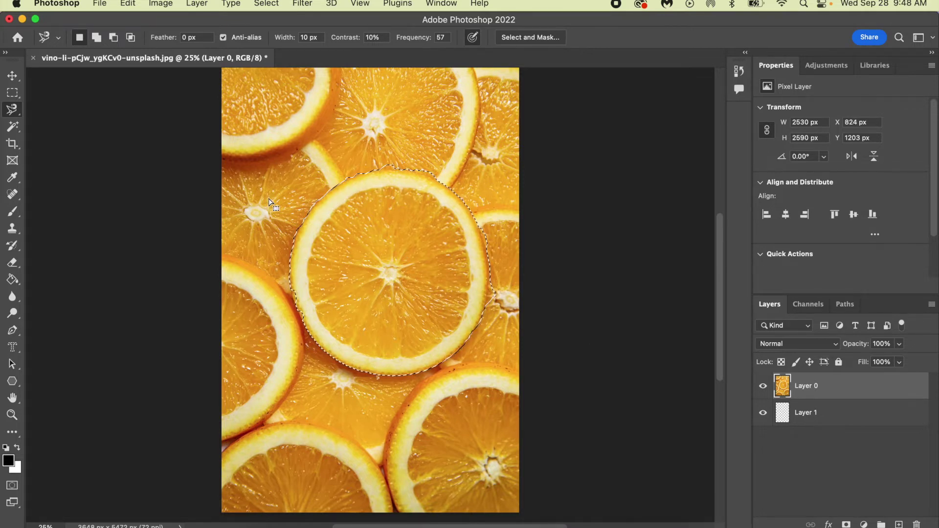
left_click(12, 76)
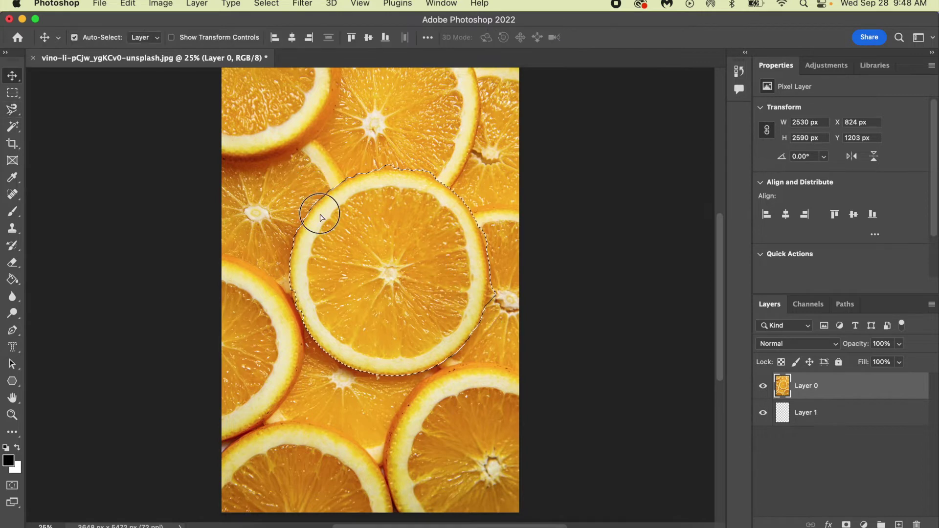
left_click_drag(441, 292, 354, 219)
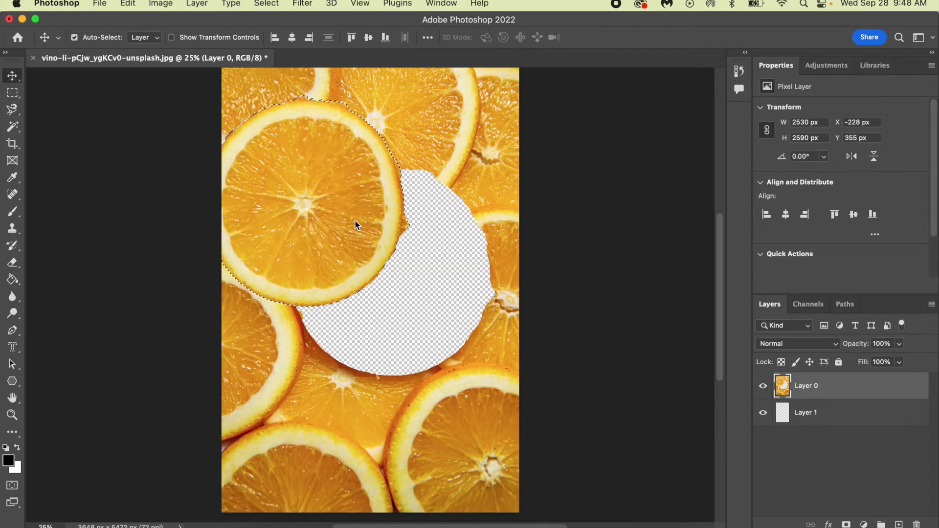
key("super+z")
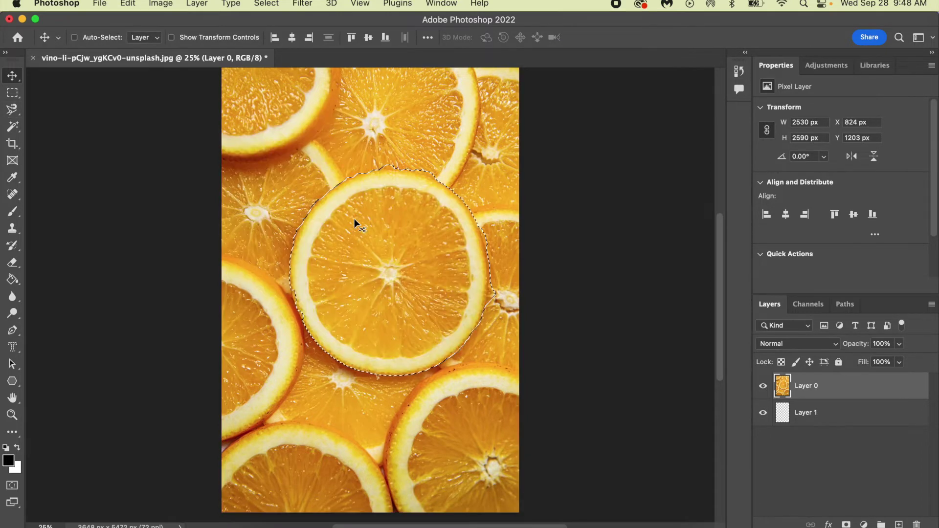
Select the centre slice's flesh with the Magic Wand
left_click(14, 127)
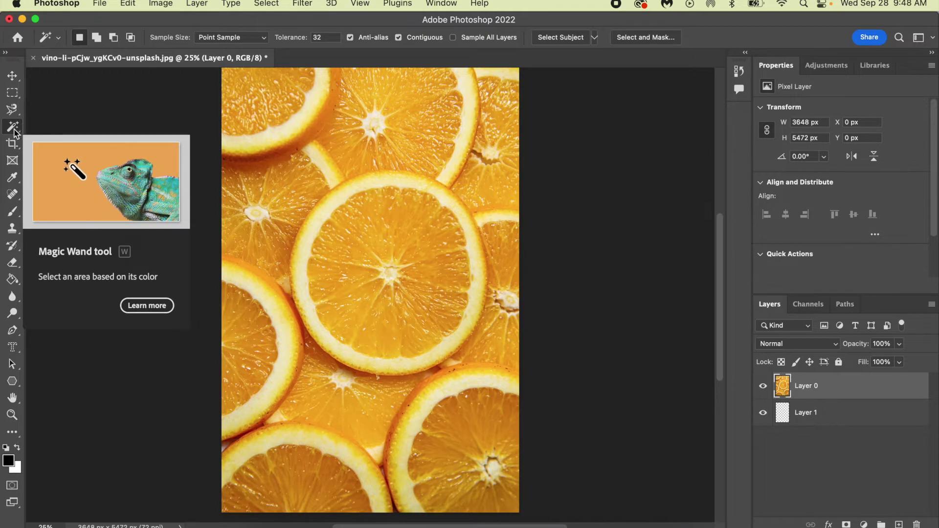
left_click(15, 130)
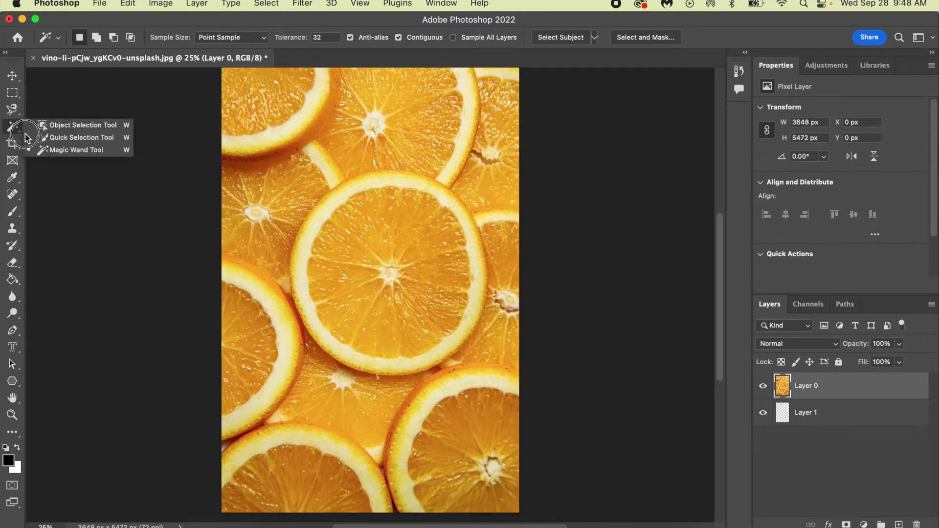
left_click(78, 150)
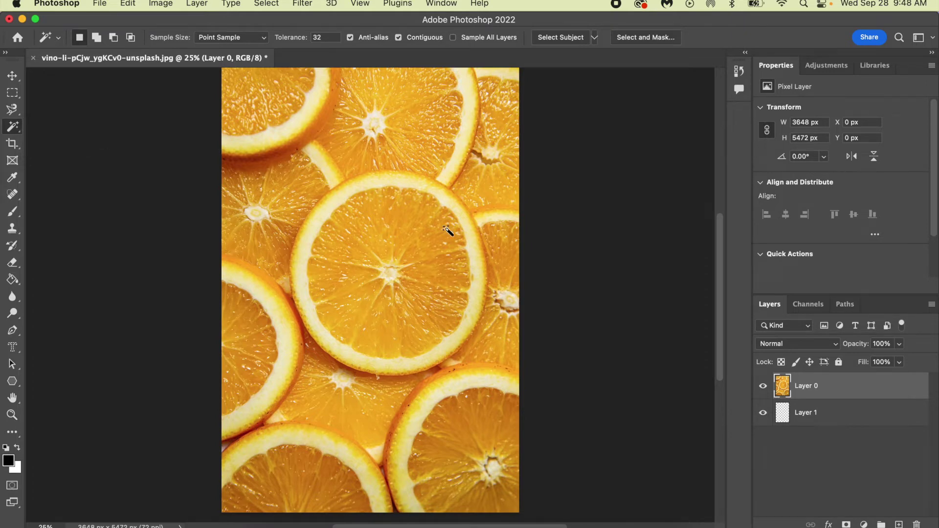
left_click(393, 228)
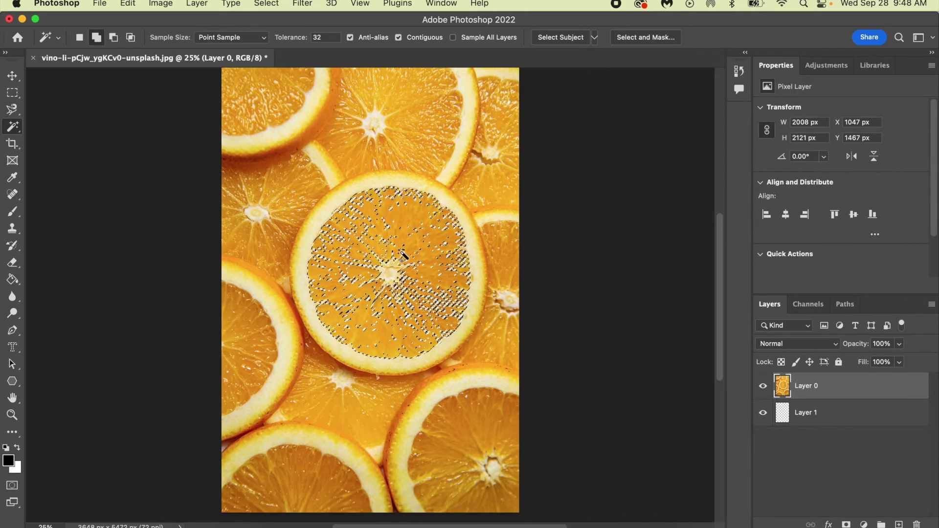
Shift-add more of the slice centre and its pale rind, then deselect
key("shift")
left_click(388, 315, "shift")
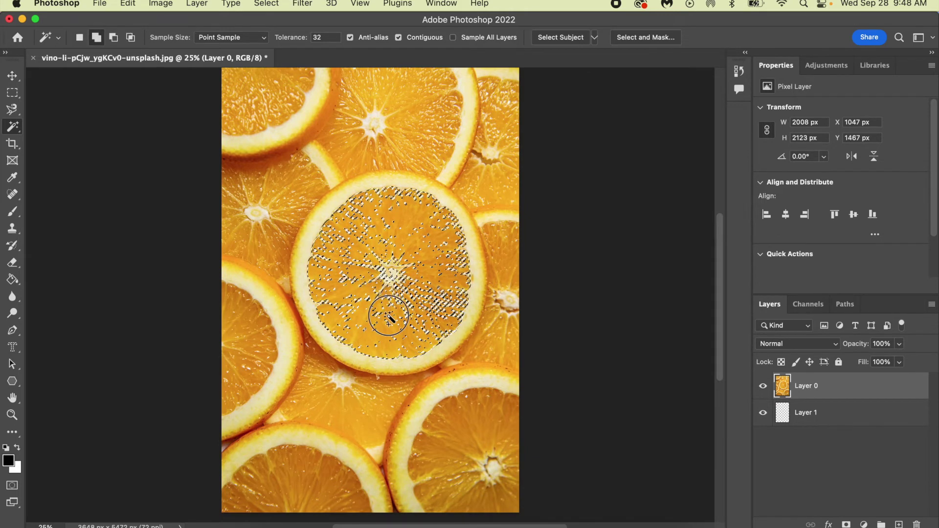
left_click(309, 258)
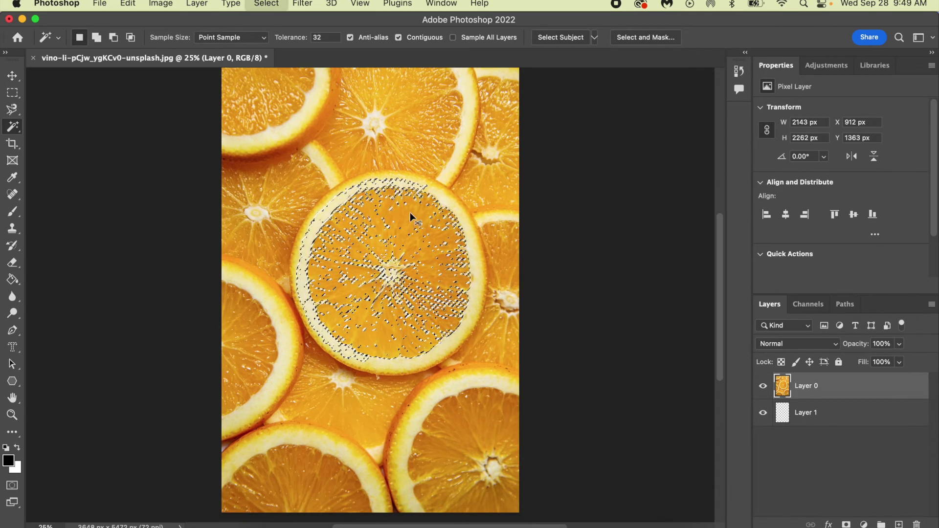
key("super+d")
Make a small test selection on the centre slice with Quick Selection, then clear it
left_click_drag(13, 128, 54, 135)
left_click(373, 220)
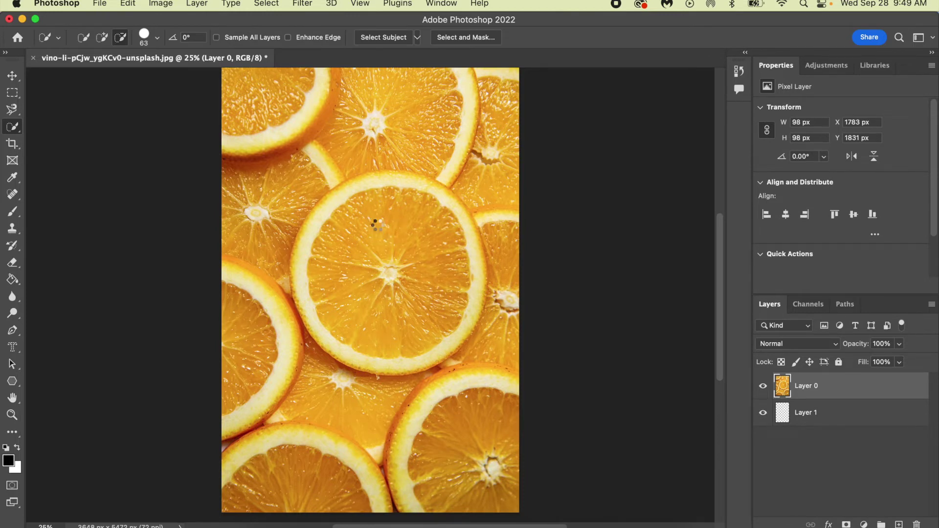
key("super+d")
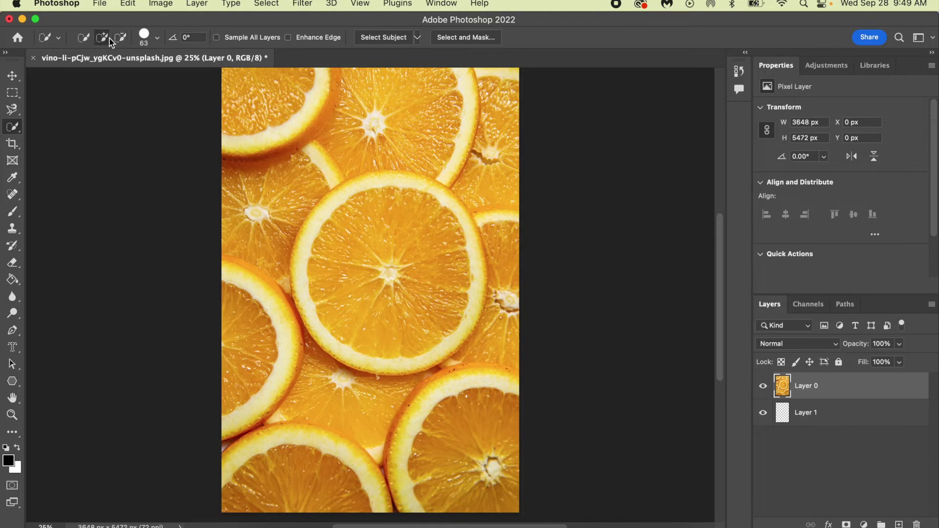
Paint a Quick Selection over the whole centre slice, filling its upper-left edge gap
left_click(380, 219)
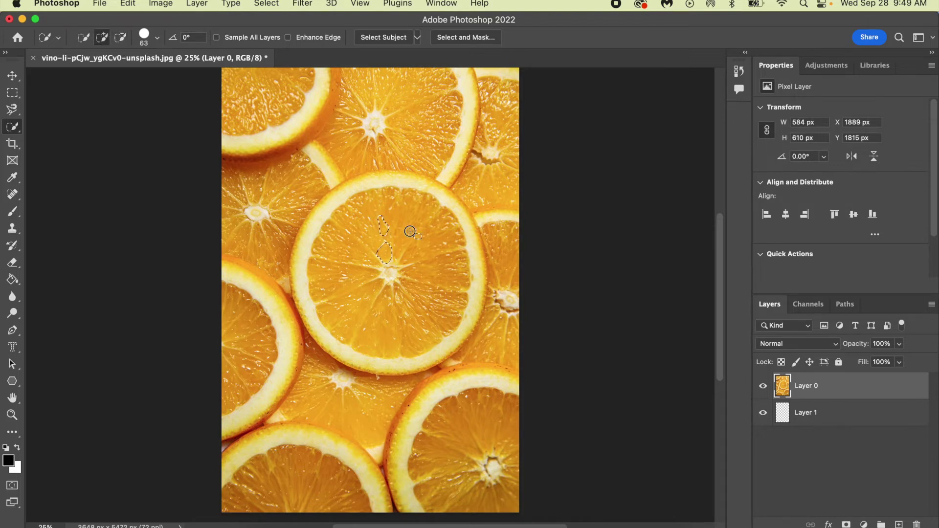
mouse_move(410, 231)
left_mouse_down()
mouse_move(388, 237)
mouse_move(399, 230)
left_mouse_up()
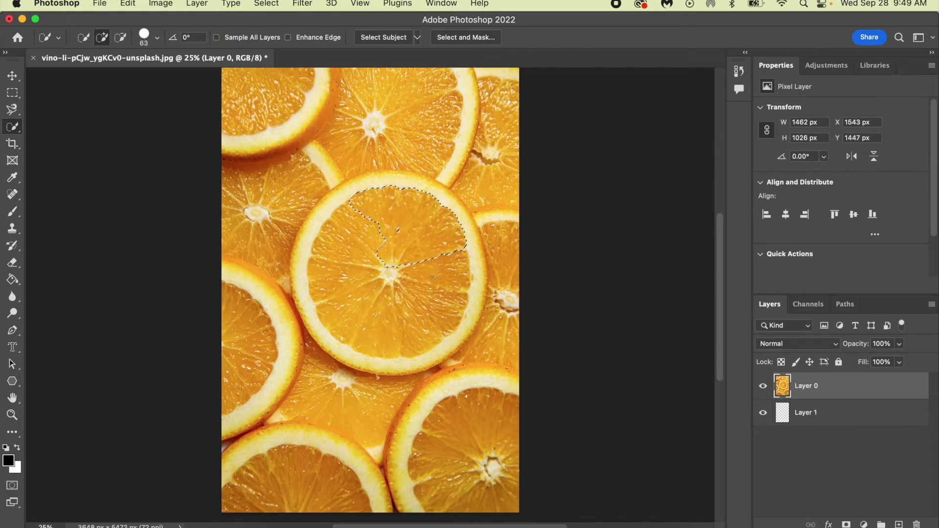
mouse_move(433, 279)
left_mouse_down()
mouse_move(452, 296)
mouse_move(395, 317)
left_mouse_up()
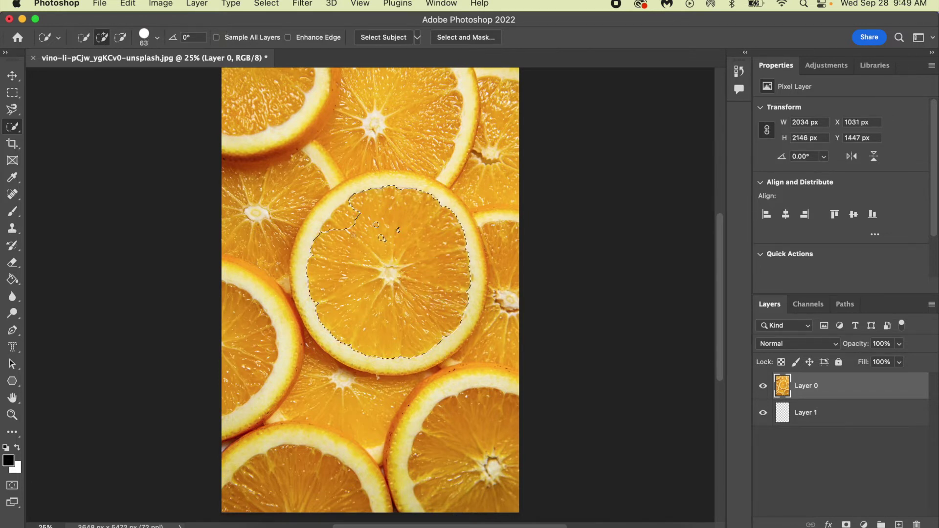
left_click_drag(354, 235, 368, 229)
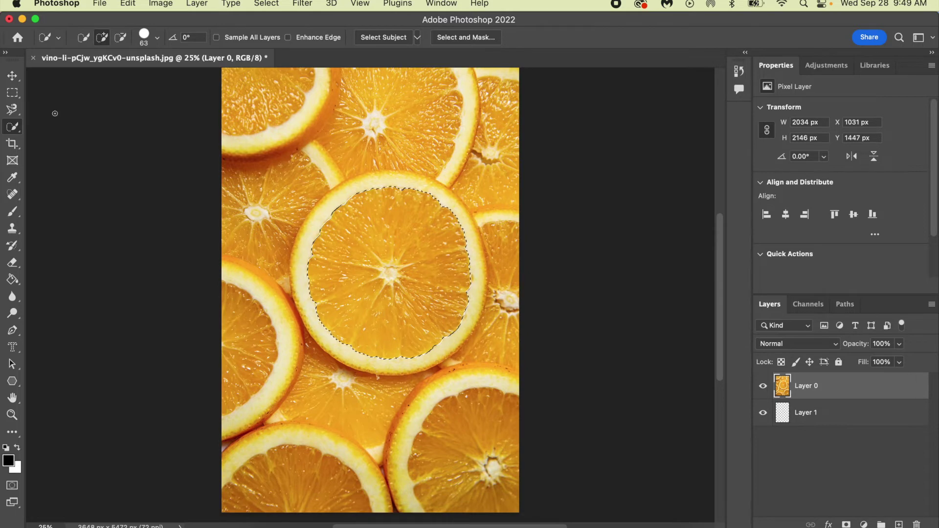
Trial-move the selected centre slice with the Move tool, undo it back, and deselect
key("v")
mouse_move(439, 304)
left_mouse_down()
mouse_move(368, 260)
mouse_move(382, 209)
mouse_move(451, 221)
mouse_move(400, 248)
mouse_move(433, 309)
left_mouse_up()
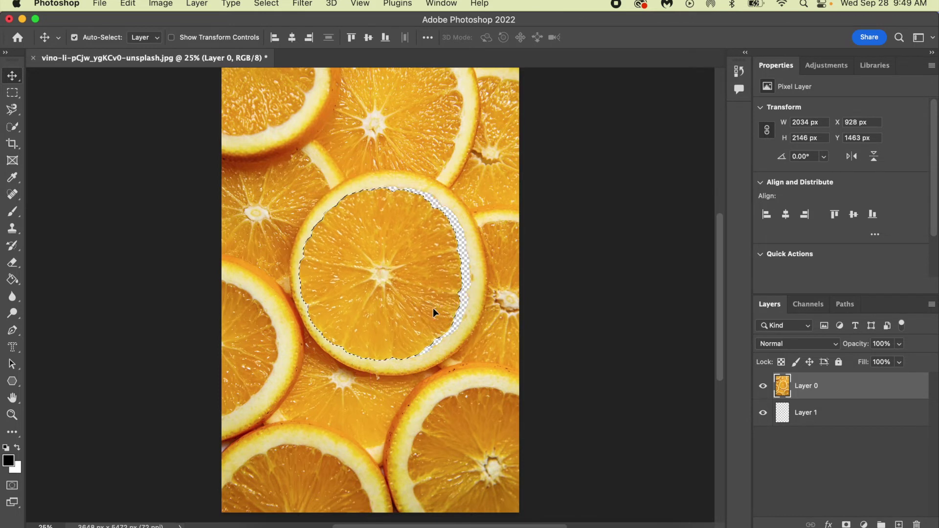
key("ctrl+d")
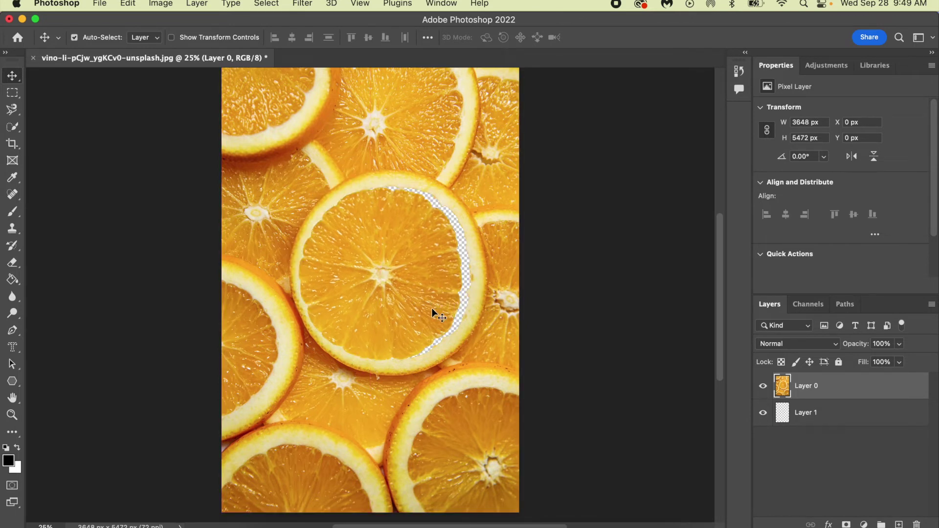
key("ctrl+z")
key("ctrl+z")
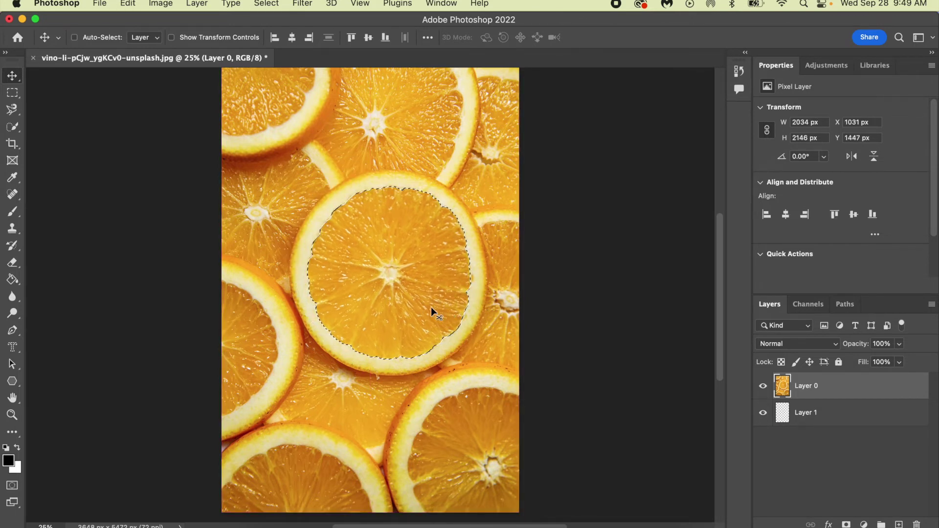
key("ctrl+d")
left_click(11, 129)
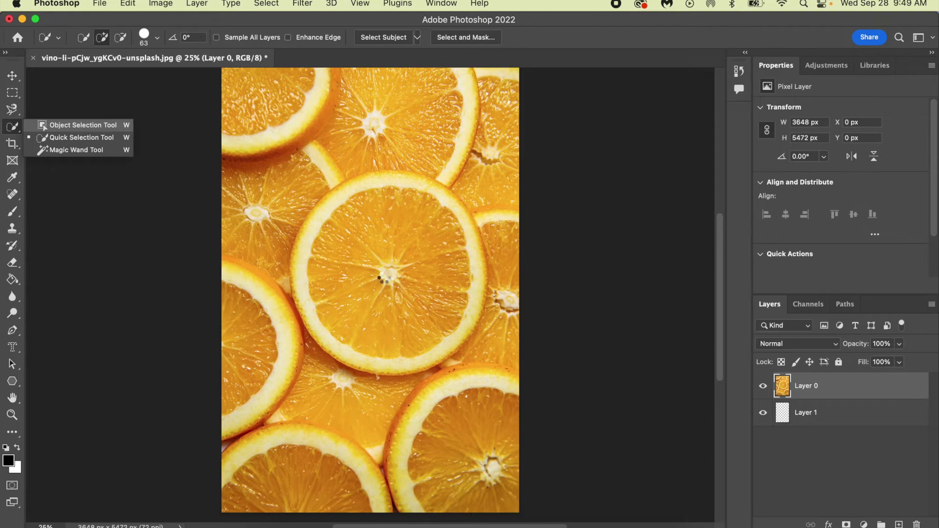
Select the bottom-right orange slice with the Object Selection Tool
left_click(43, 125)
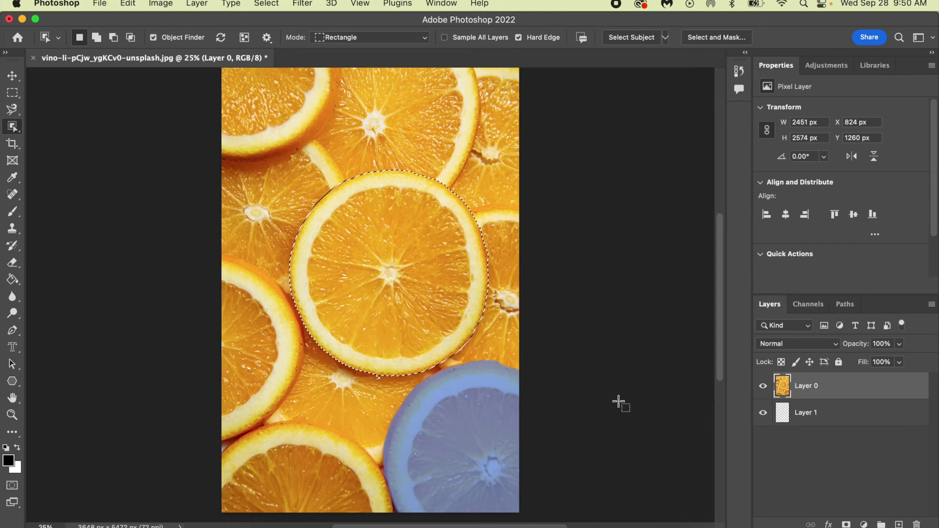
left_click(619, 402)
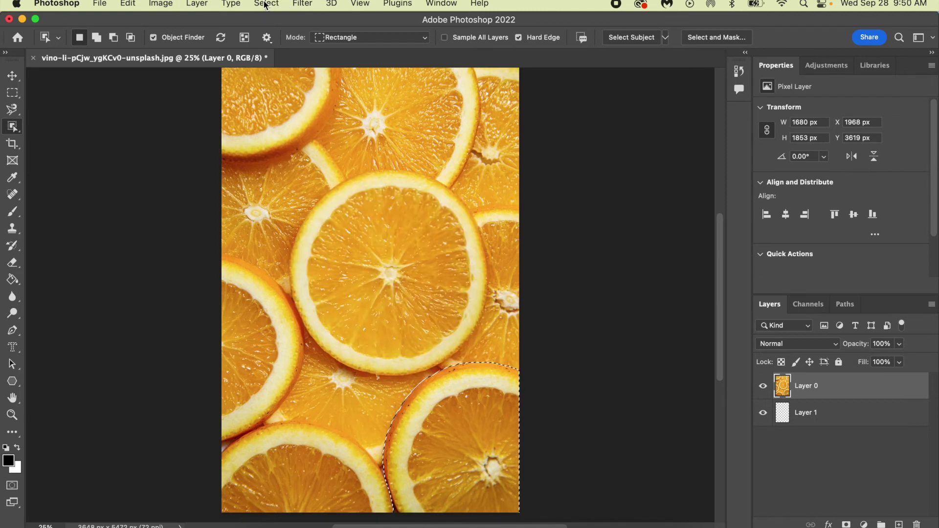
left_click(13, 77)
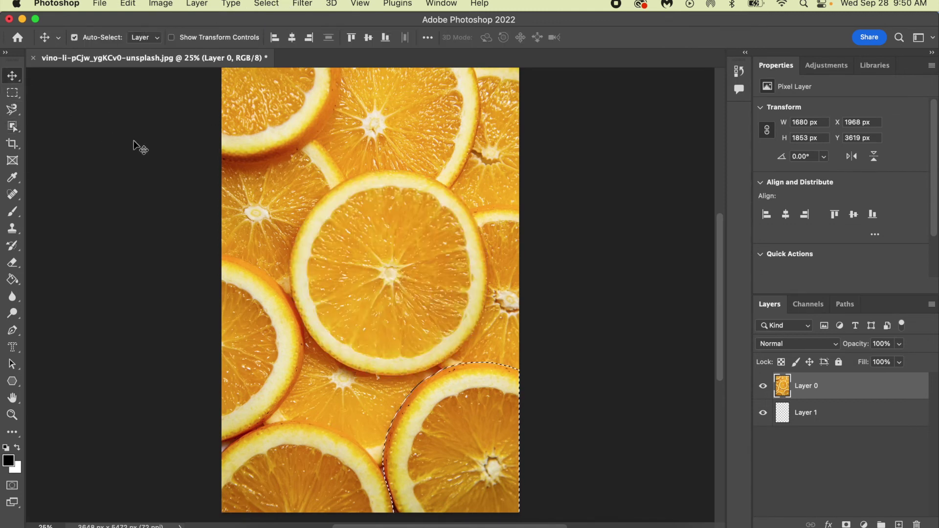
Deselect the bottom-right slice via Select > Deselect and select all with Cmd+A
left_click(271, 4)
left_click(272, 4)
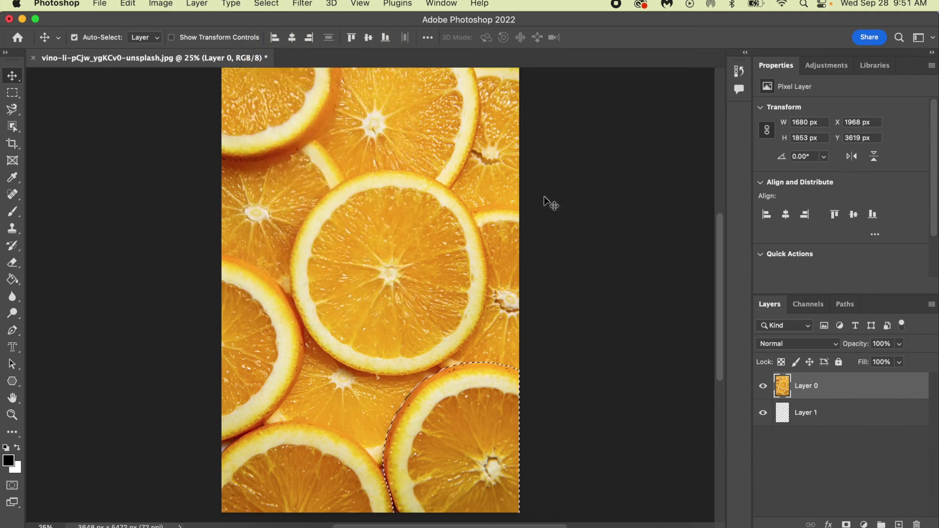
key("super+d")
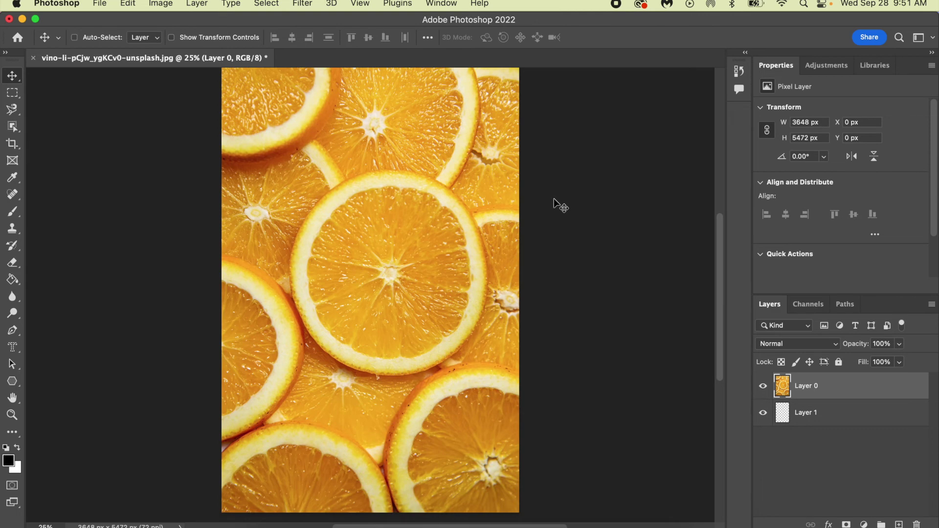
key("super+a")
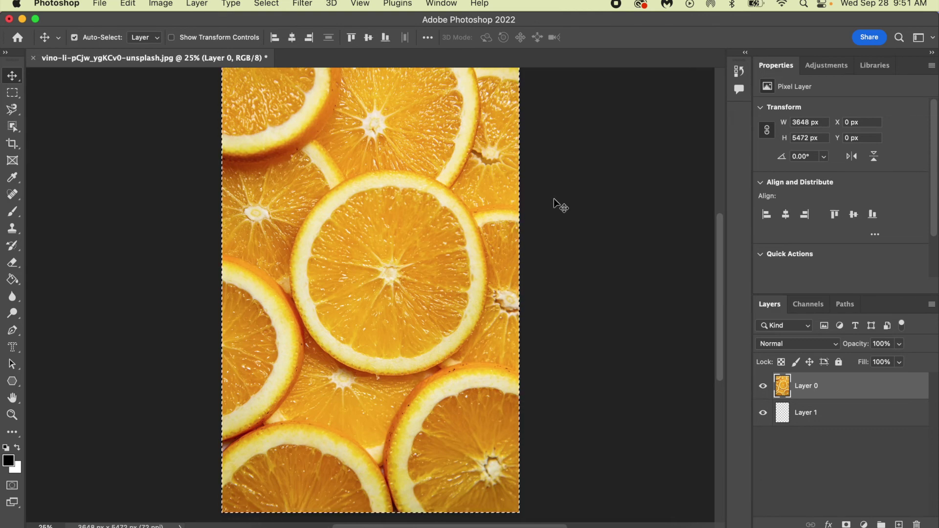
Clear the existing whole-image selection
left_click(274, 5)
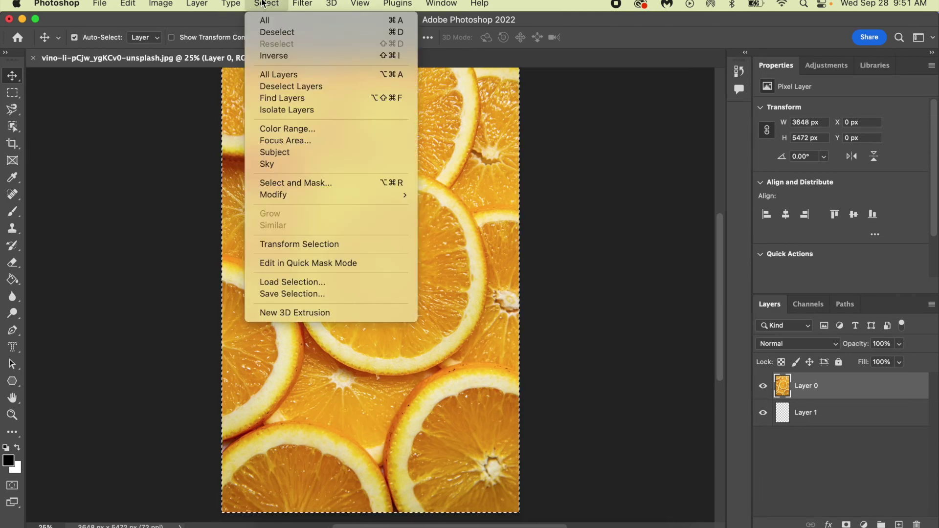
left_click(264, 4)
key("super+d")
Create a Color Range selection from the centre slice's pale core colour, with fuzziness 154
left_click(264, 4)
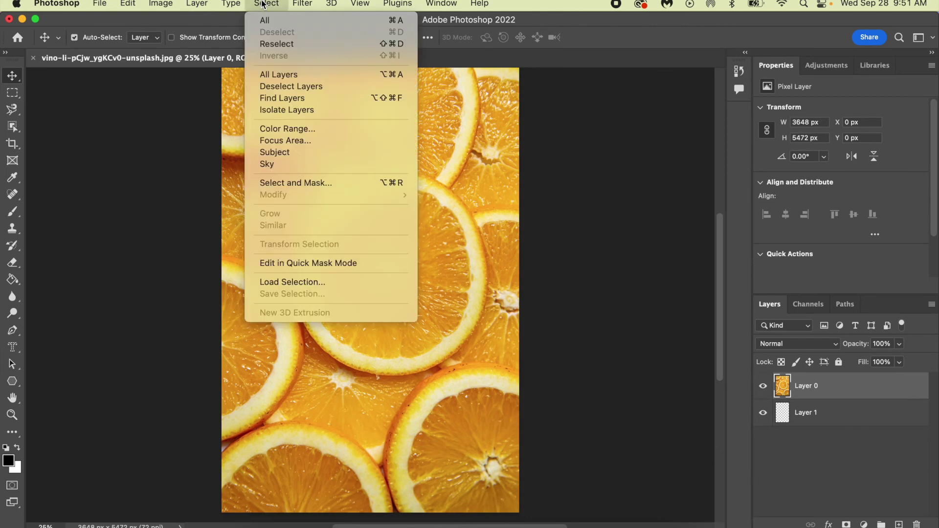
left_click(304, 128)
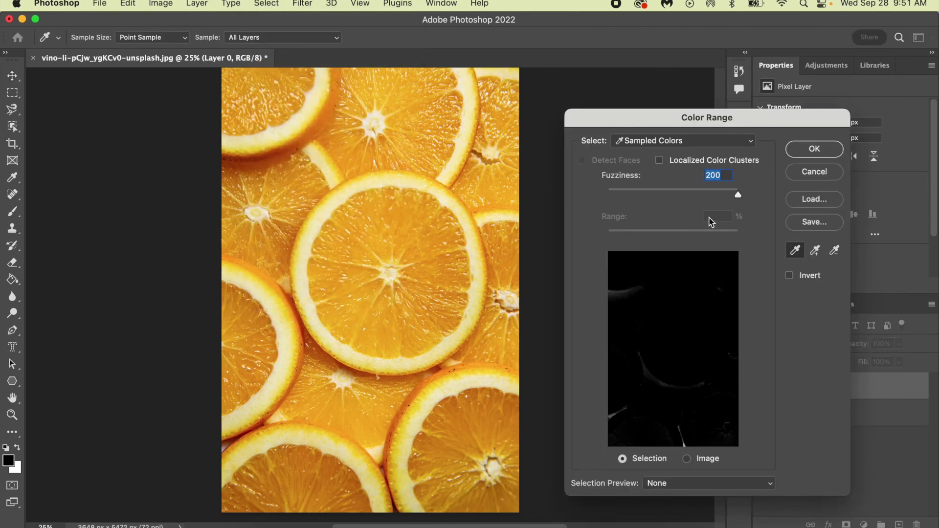
left_click(395, 275)
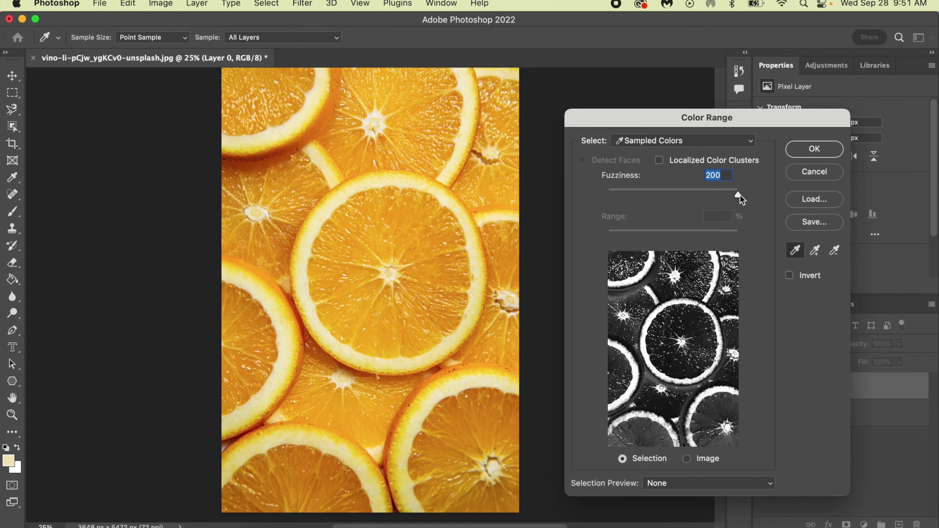
mouse_move(738, 195)
left_mouse_down()
mouse_move(620, 194)
mouse_move(756, 195)
left_mouse_up()
left_click_drag(741, 199, 709, 197)
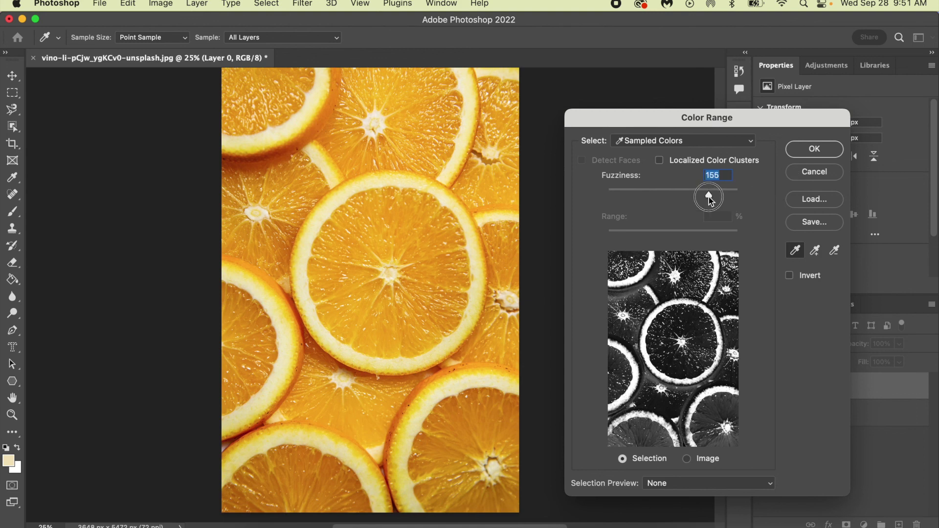
left_click(813, 148)
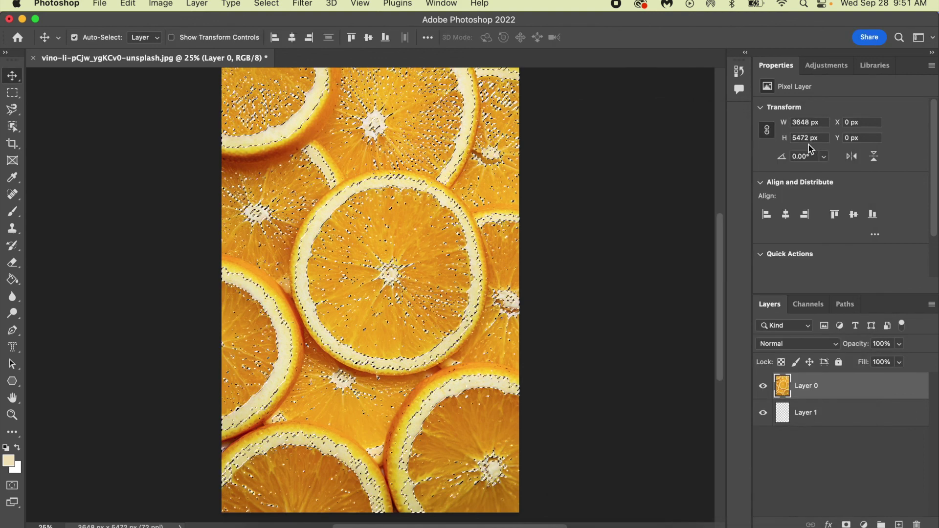
Deselect the pale rinds and cores with Cmd+D, leaving nothing selected
key("super+d")
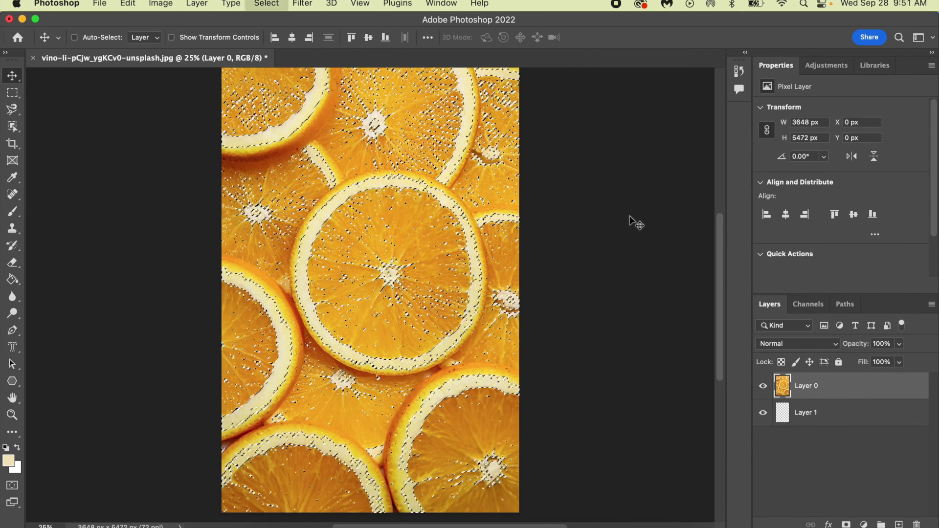